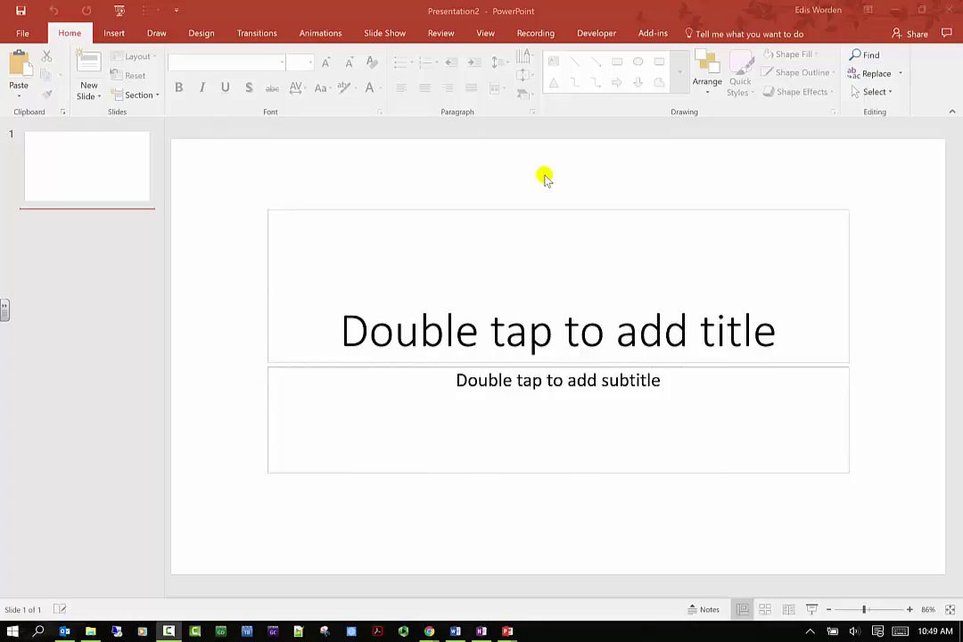
Step: Bring up the transition options for the blank title slide, which has no transition yet
left_click(256, 36)
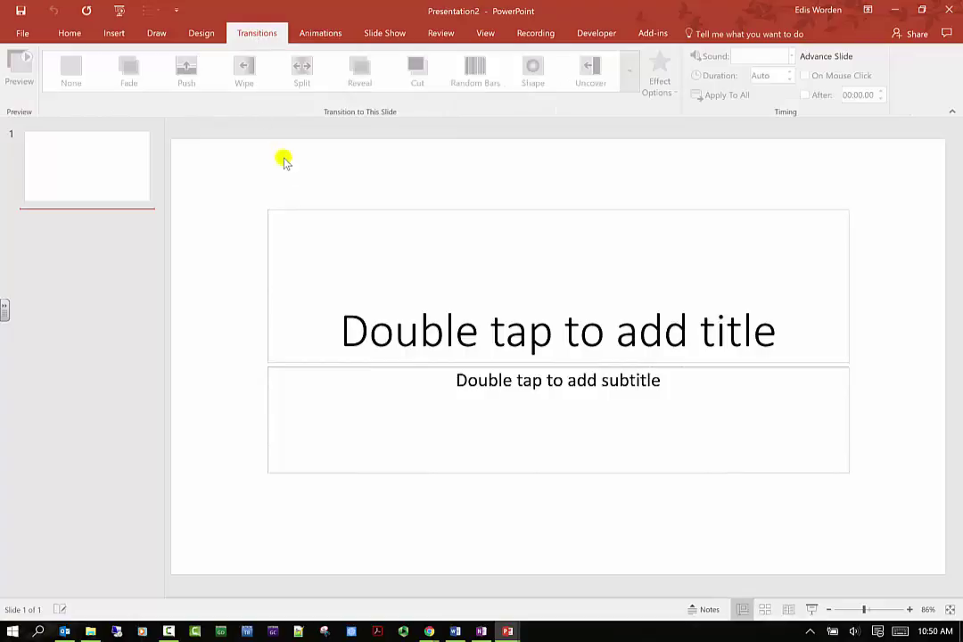
left_click(329, 252)
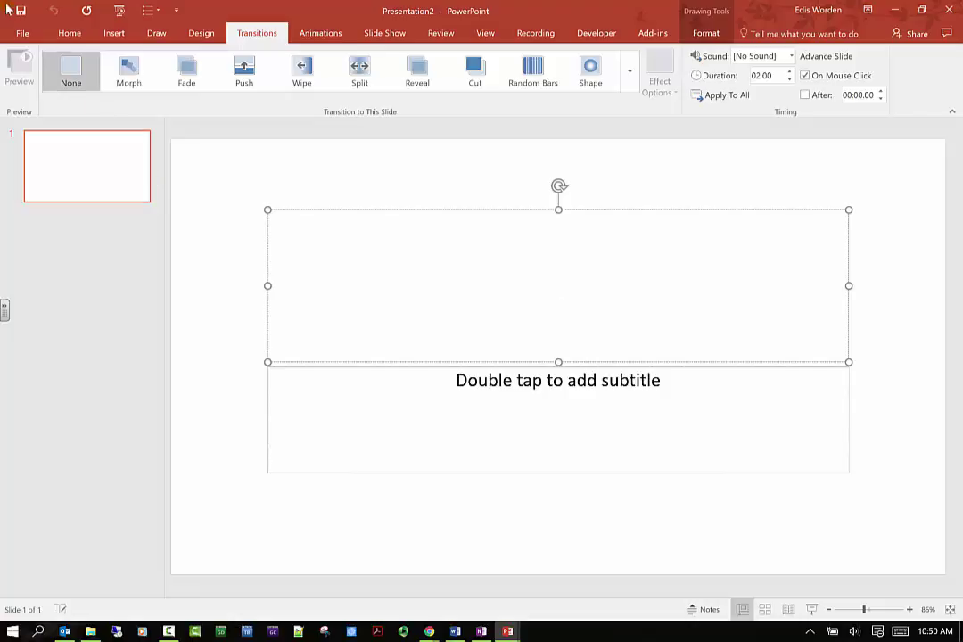
Step: Insert new slides to expand the deck to seven slides
left_click(114, 33)
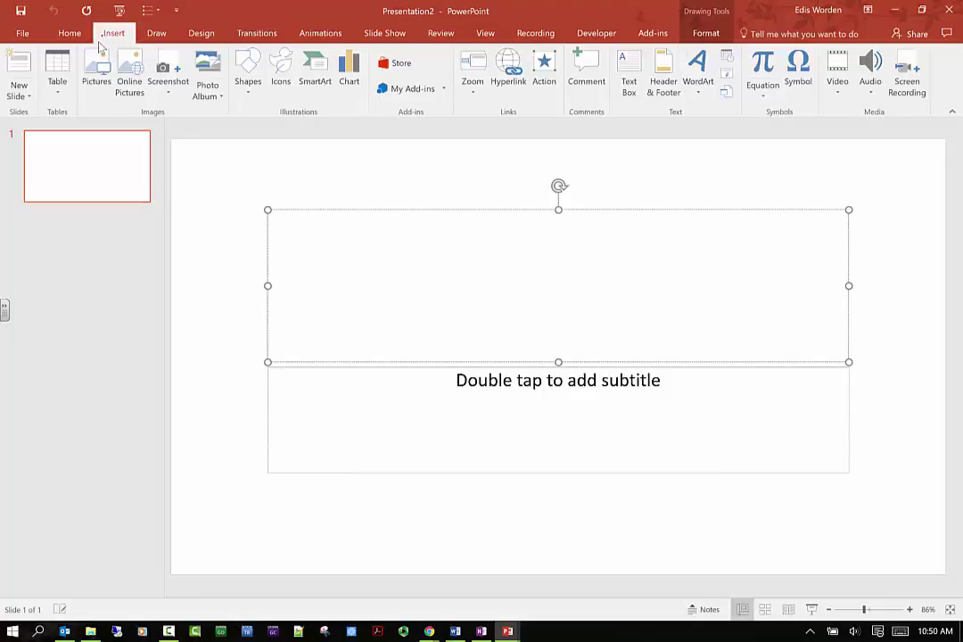
left_click(21, 67)
left_click(22, 67)
left_click(21, 67)
left_click(21, 67)
left_click(22, 67)
left_click(22, 67)
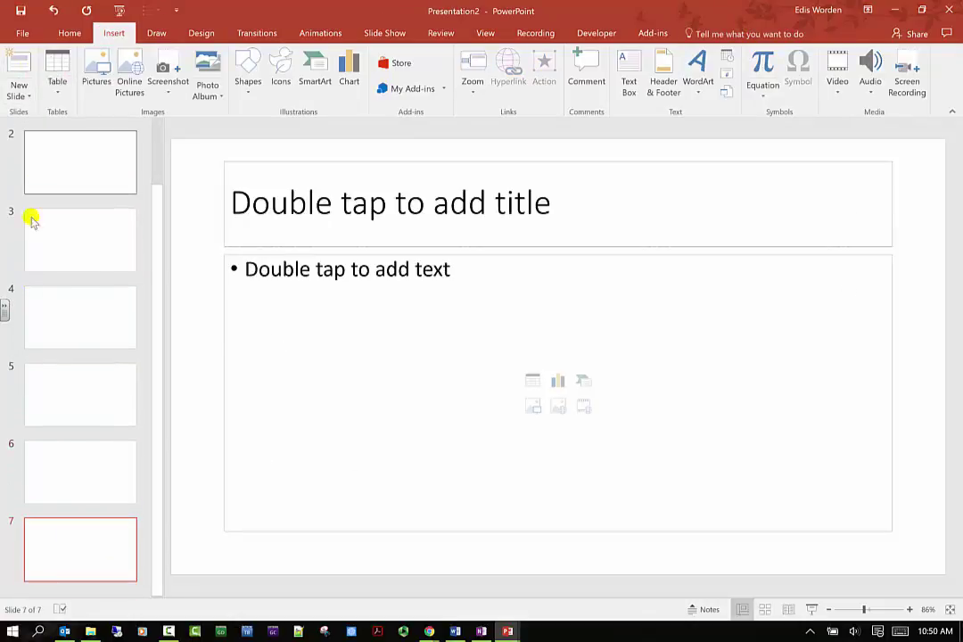
Step: Apply the teal theme with the red accent bar to every slide
left_click(47, 239)
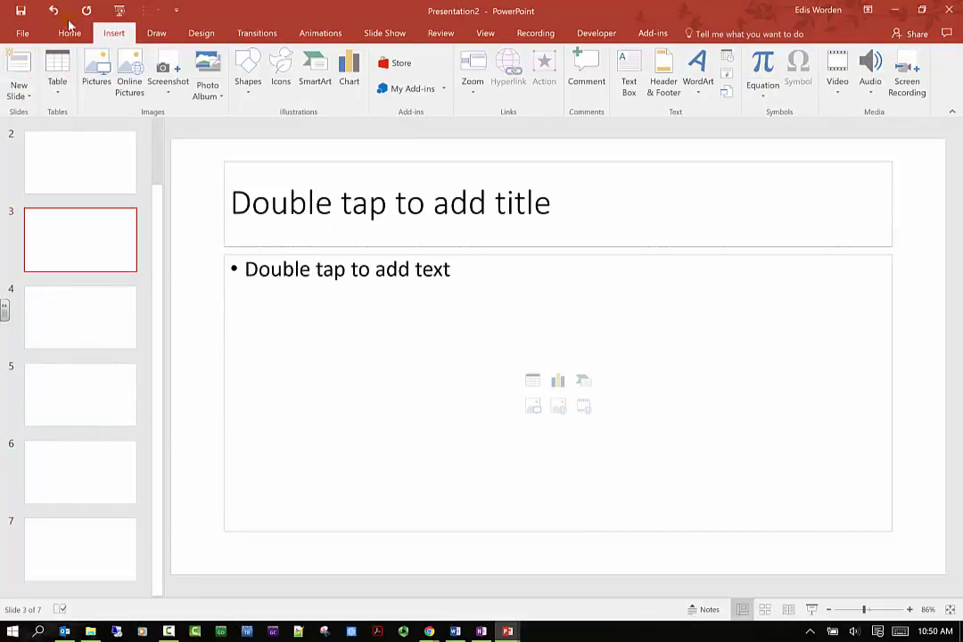
left_click(201, 34)
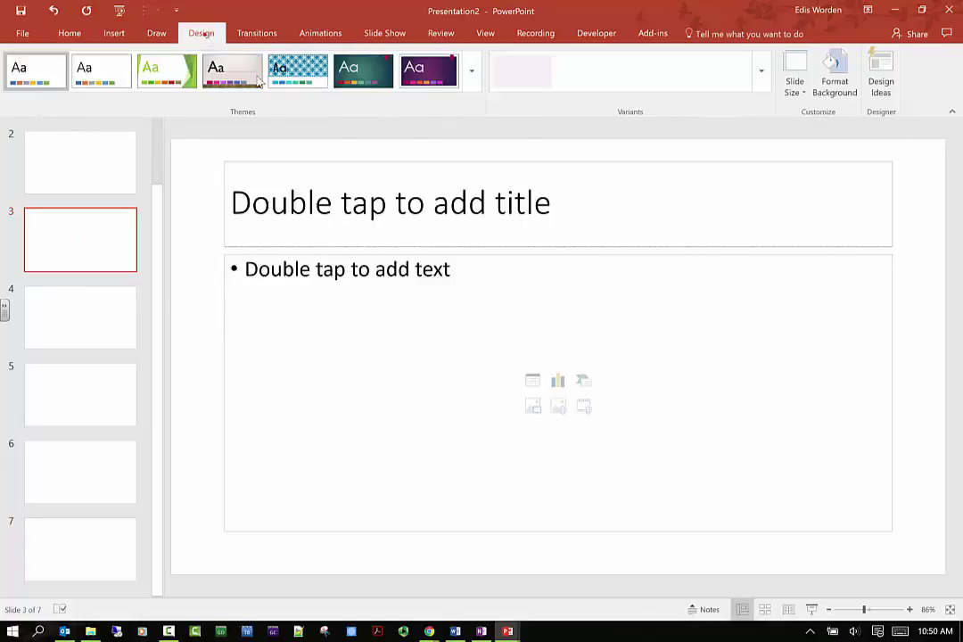
left_click(363, 81)
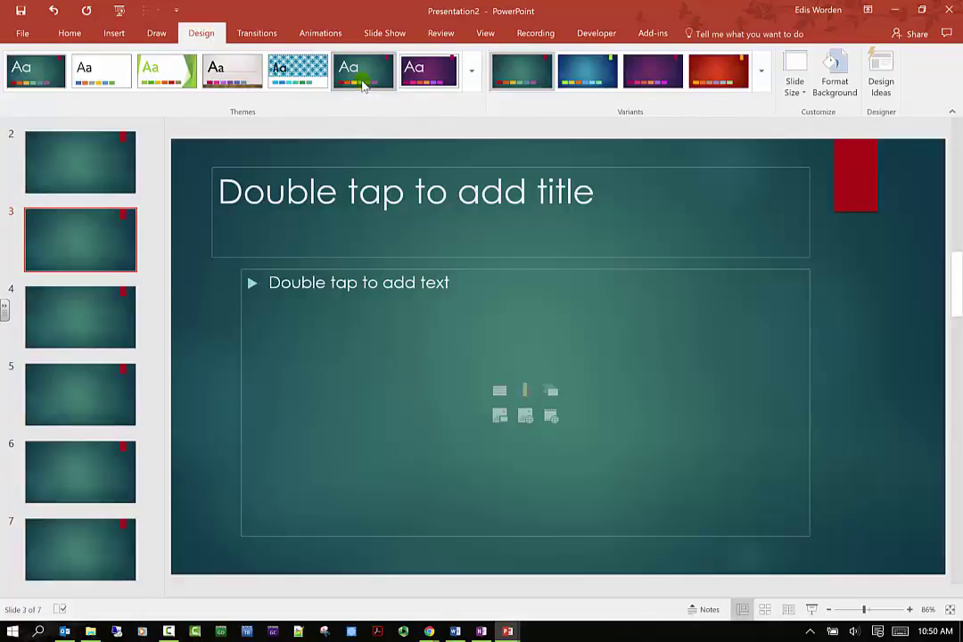
left_click(278, 36)
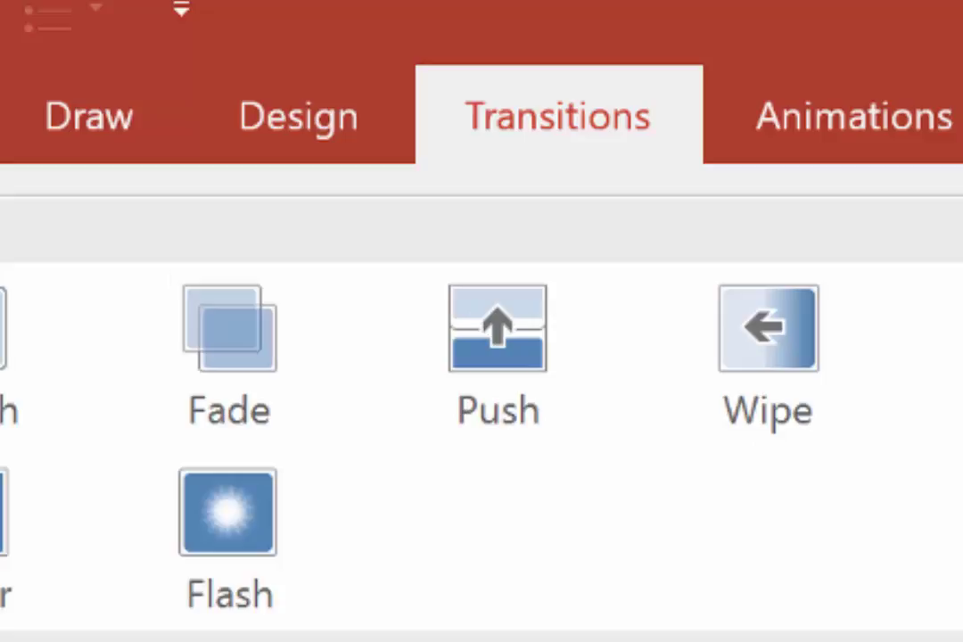
left_click(272, 567)
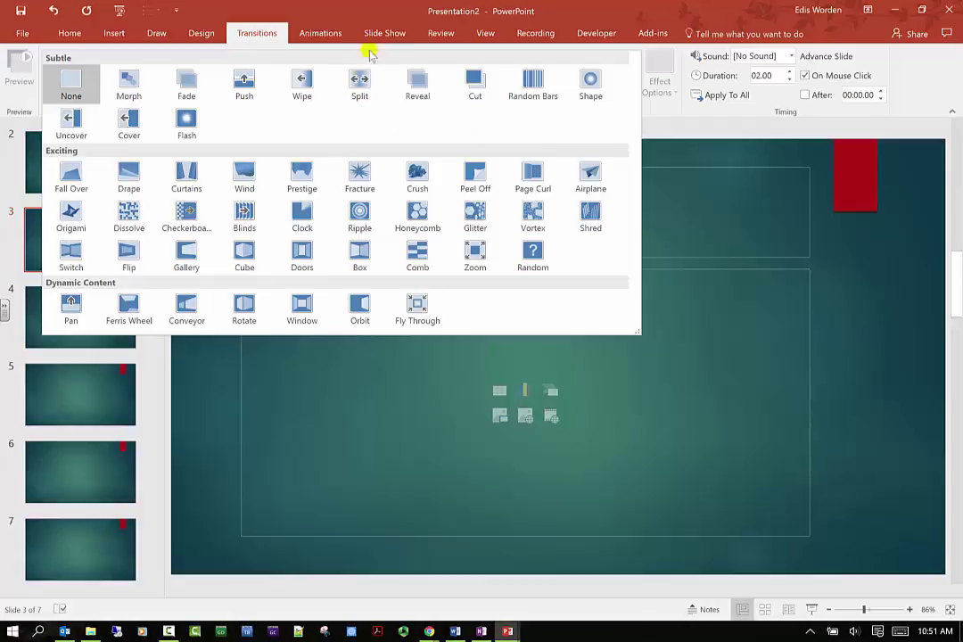
Step: Try Split, Reveal, Honeycomb and Page Curl on slide 3, settling on Checkerboard
left_click(358, 90)
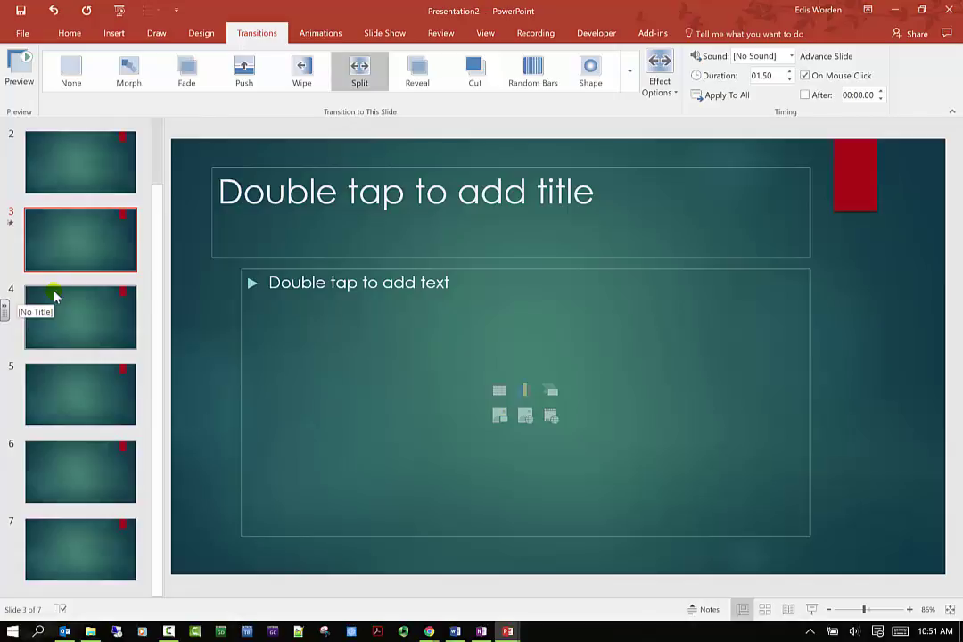
left_click(435, 71)
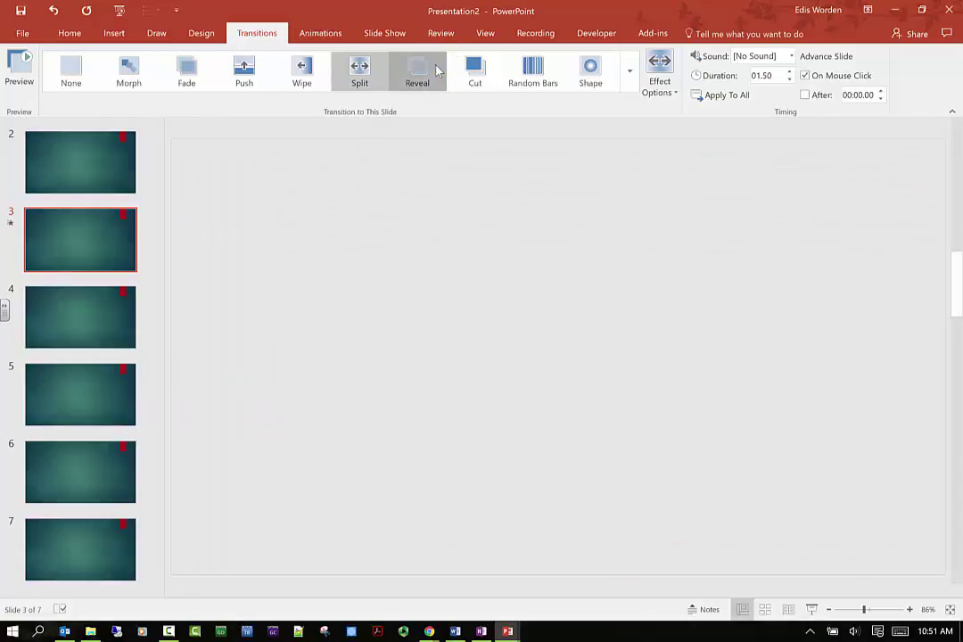
left_click(437, 70)
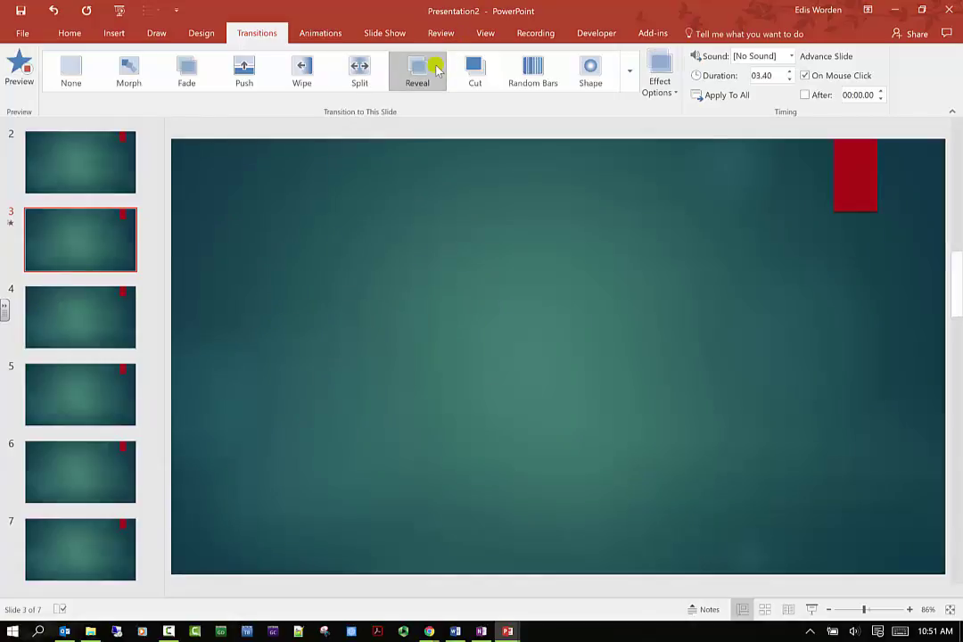
left_click(628, 80)
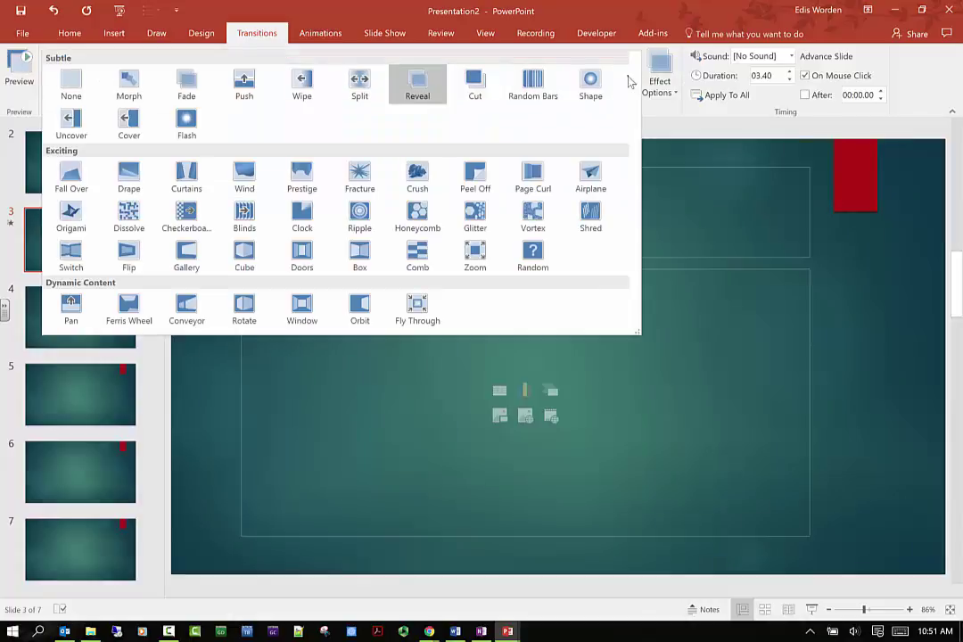
left_click(411, 217)
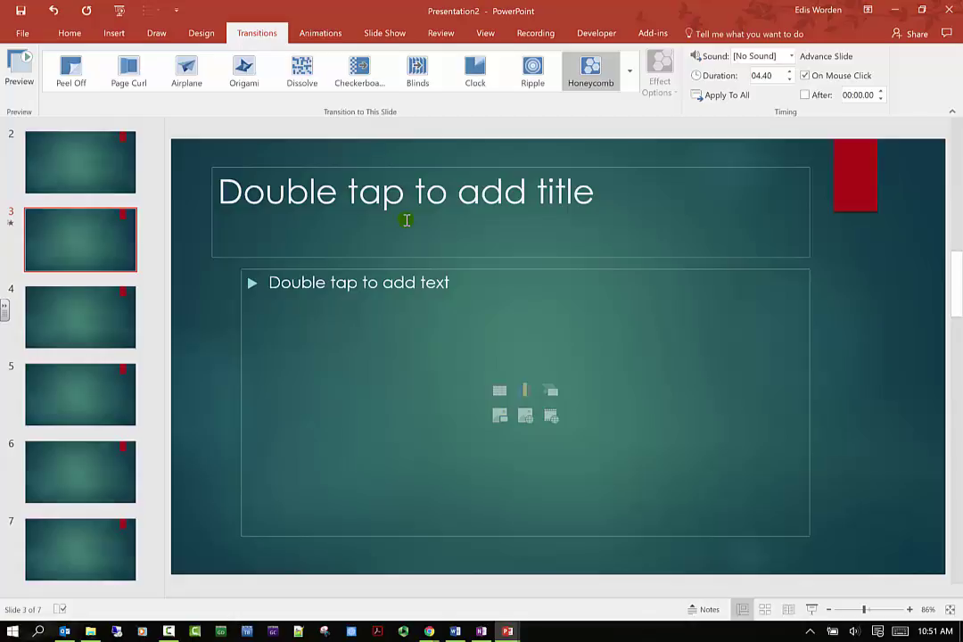
left_click(143, 70)
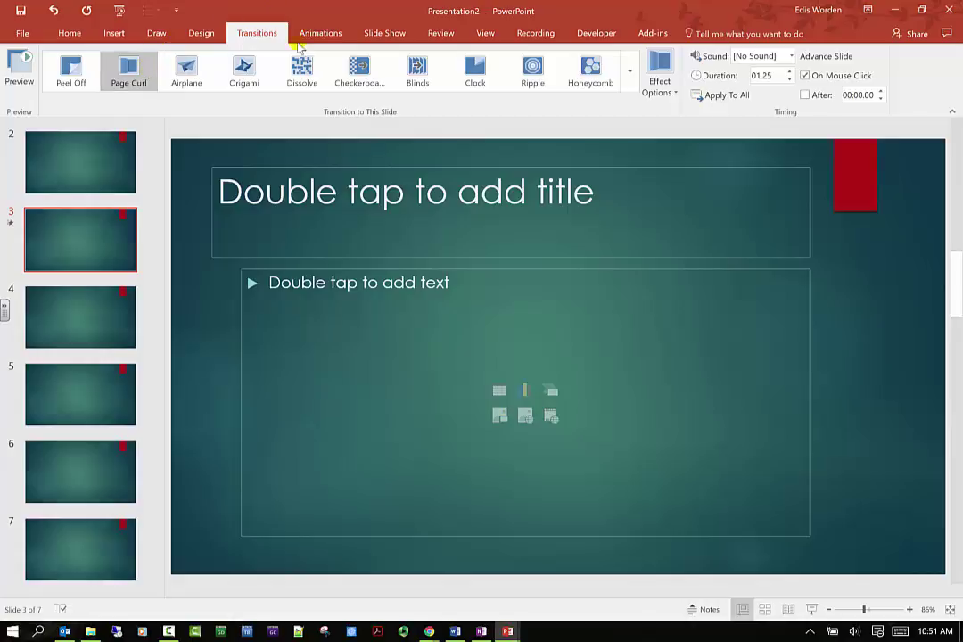
left_click(356, 73)
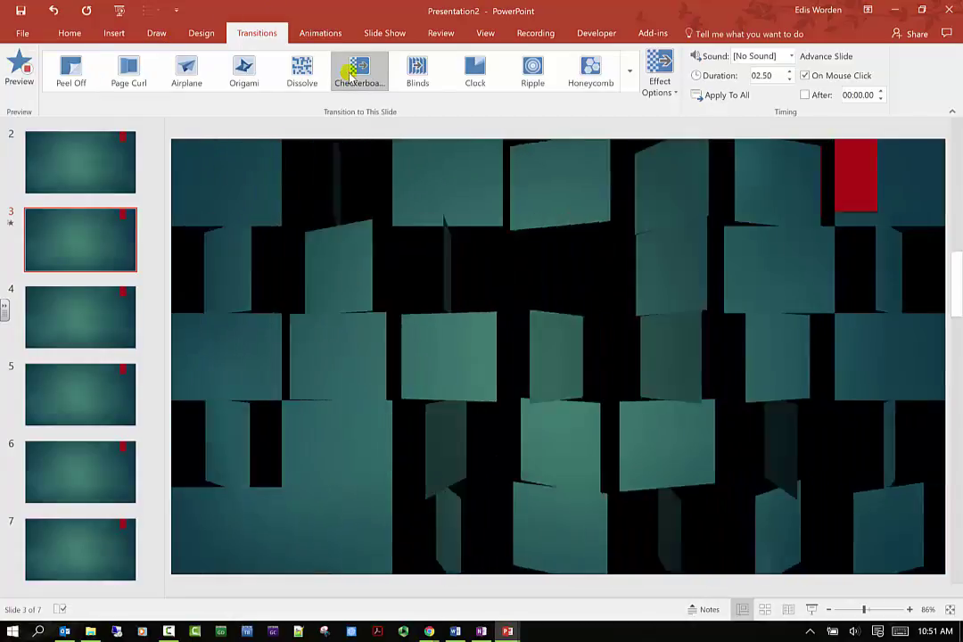
left_click(629, 87)
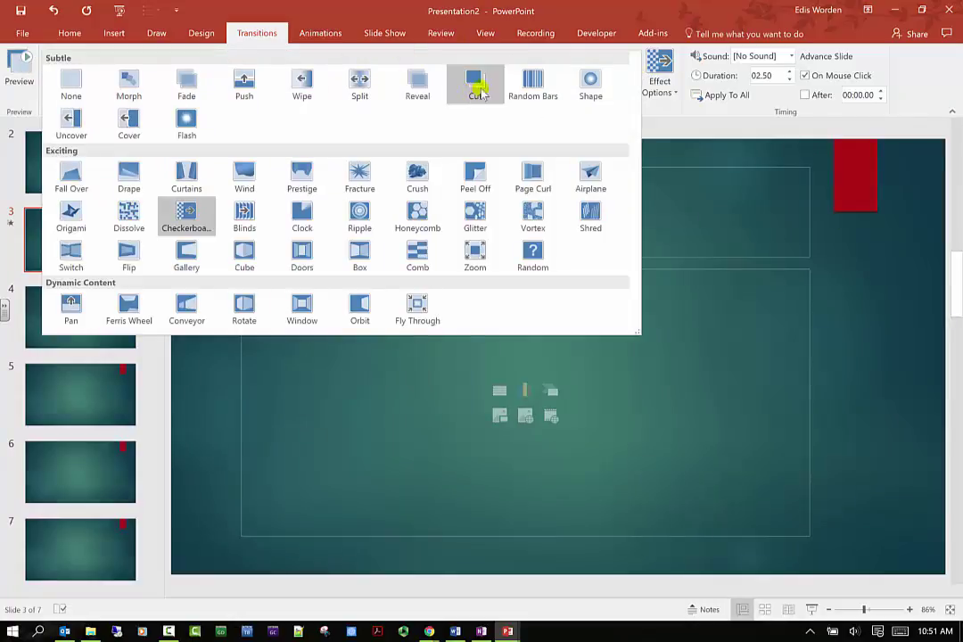
Step: Give slide 3 the Uncover transition and try the From Top and From Bottom-Right directions
left_click(85, 121)
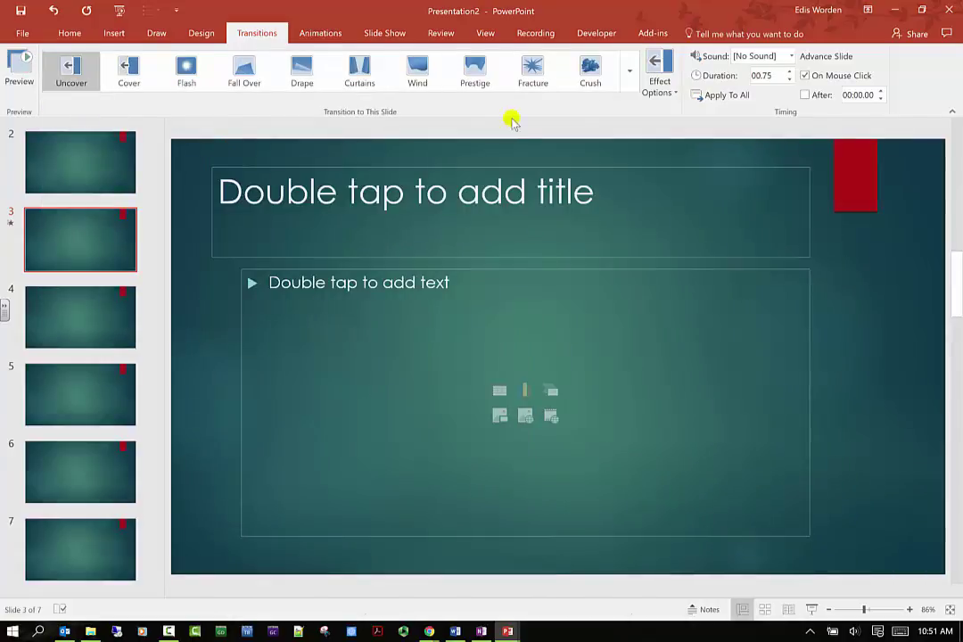
left_click(667, 90)
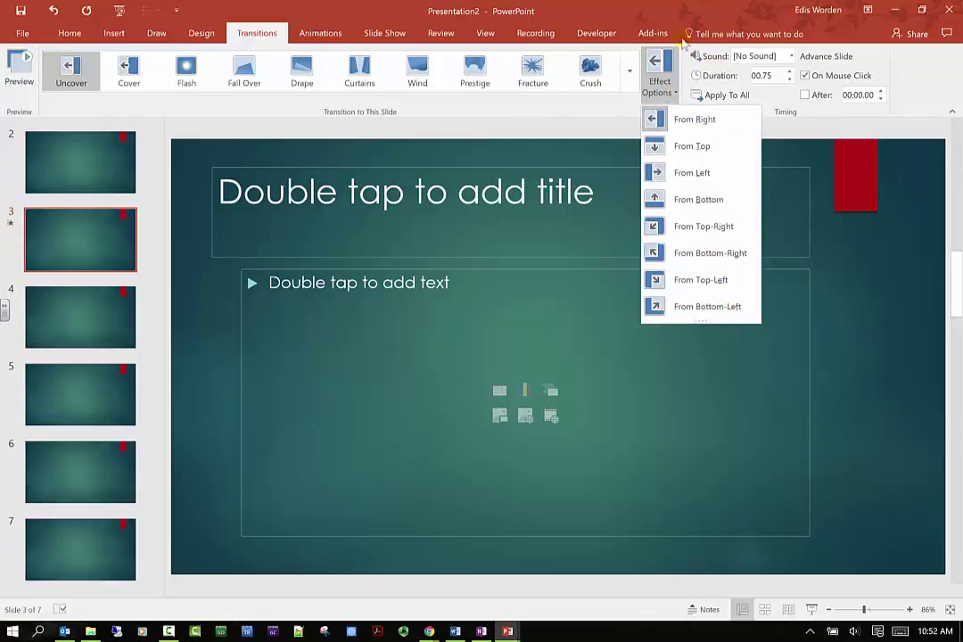
left_click(673, 95)
left_click(674, 95)
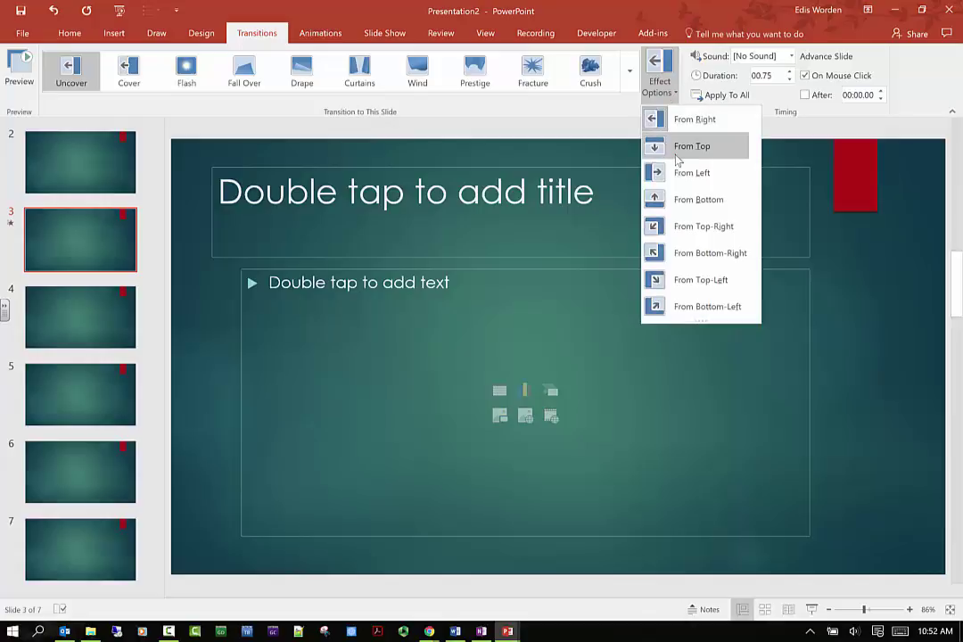
left_click(676, 151)
left_click(673, 95)
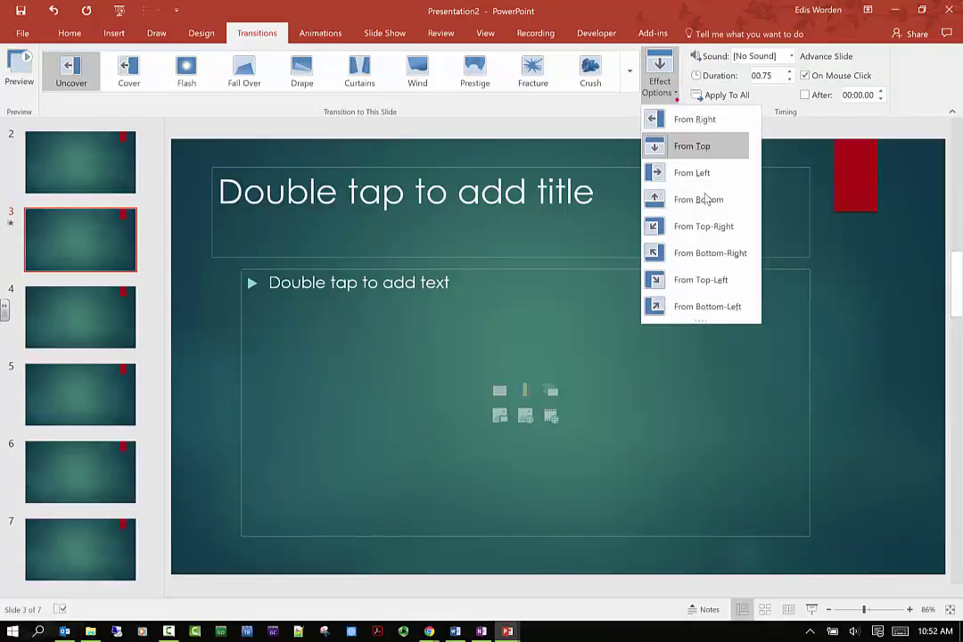
left_click(710, 253)
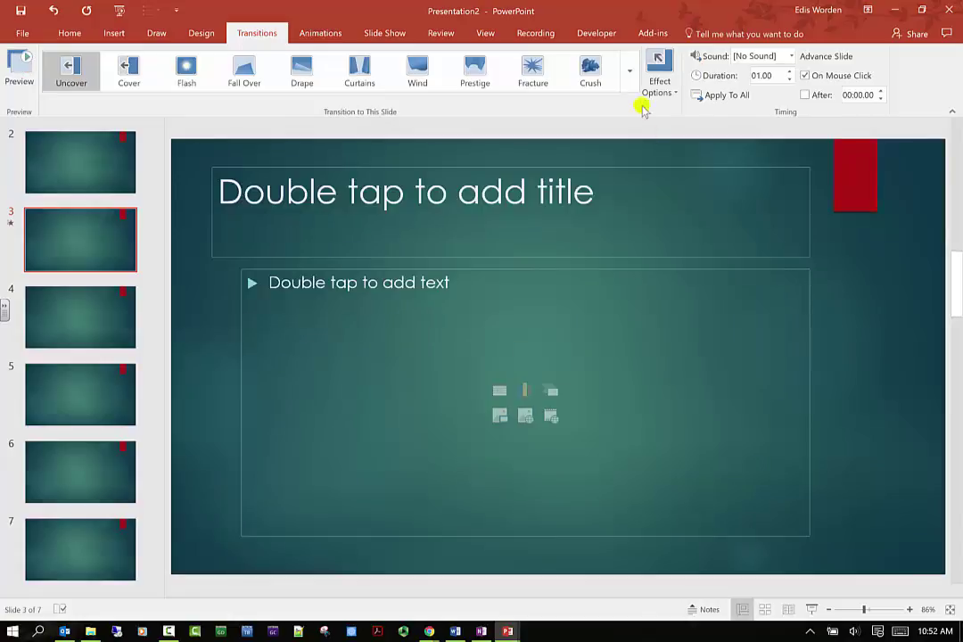
Step: Adjust the Uncover transition's duration and apply it to every slide
left_click(674, 89)
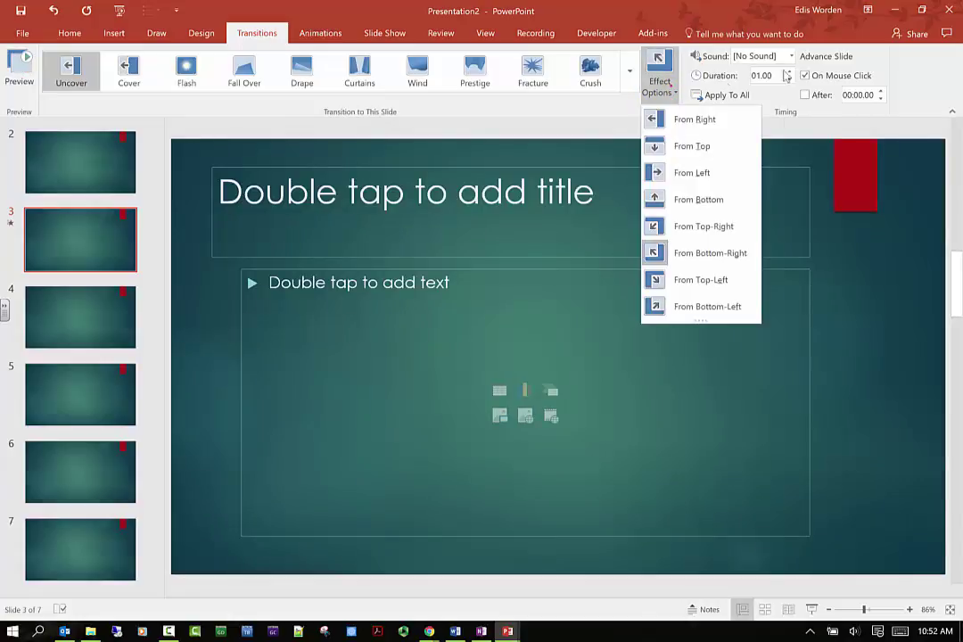
left_click(789, 72)
left_click(790, 72)
left_click(790, 72)
left_click(790, 72)
left_click(790, 72)
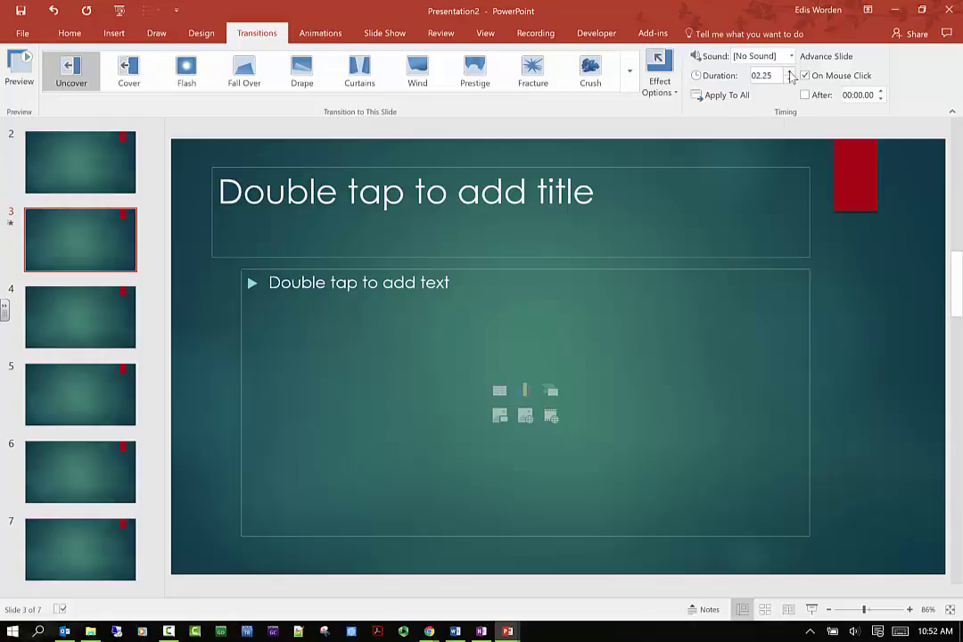
left_click(790, 72)
left_click(727, 95)
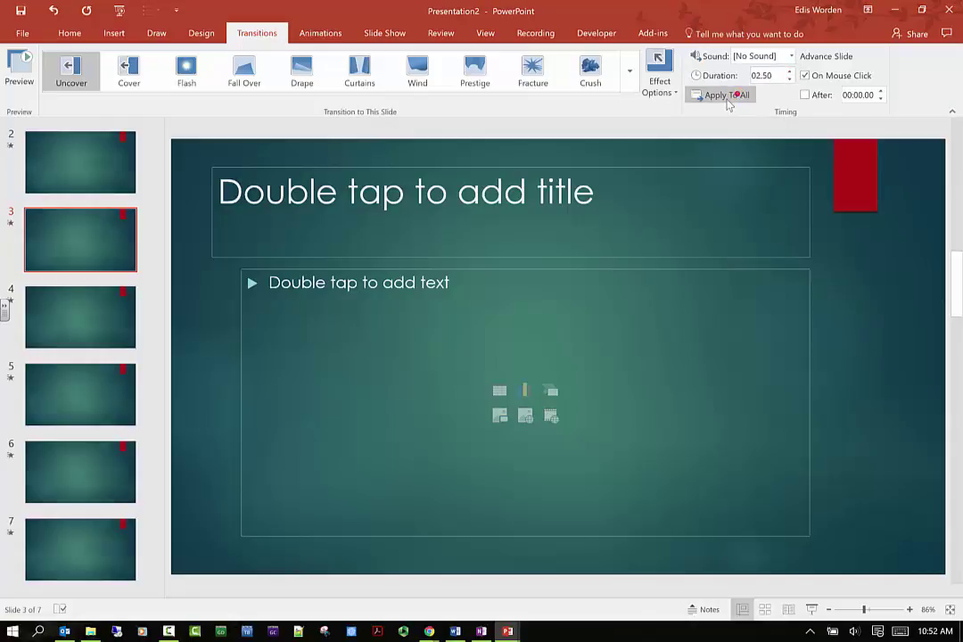
Step: Make slide 3 uncover From Top-Right and preview the transition
left_click(675, 92)
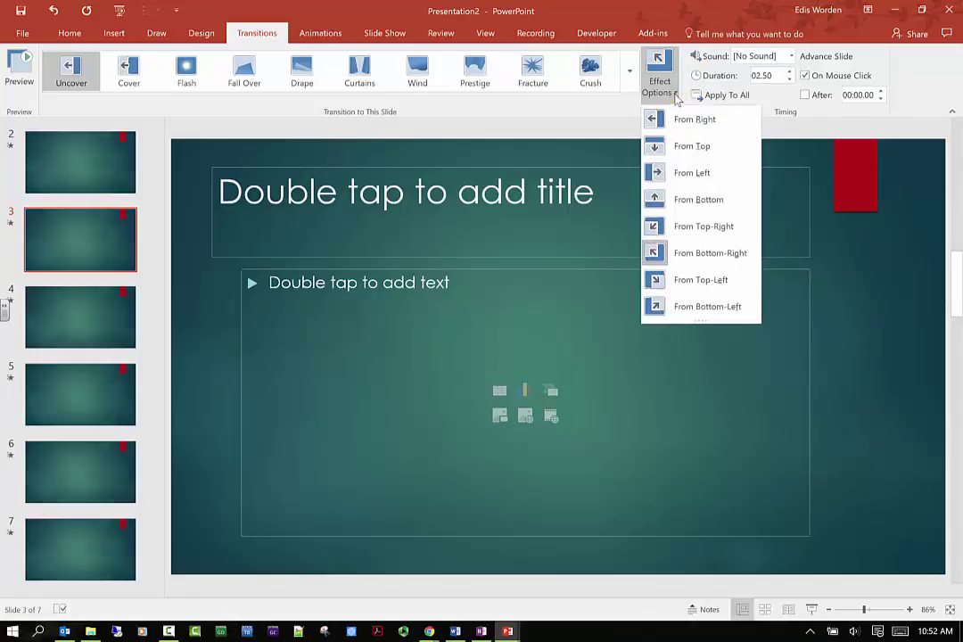
left_click(719, 225)
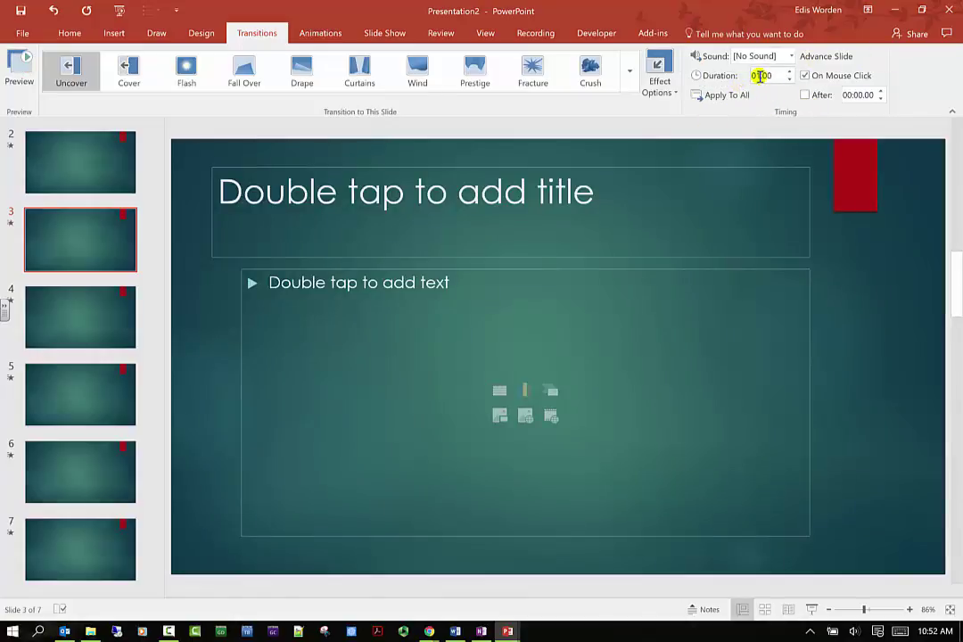
left_click(678, 96)
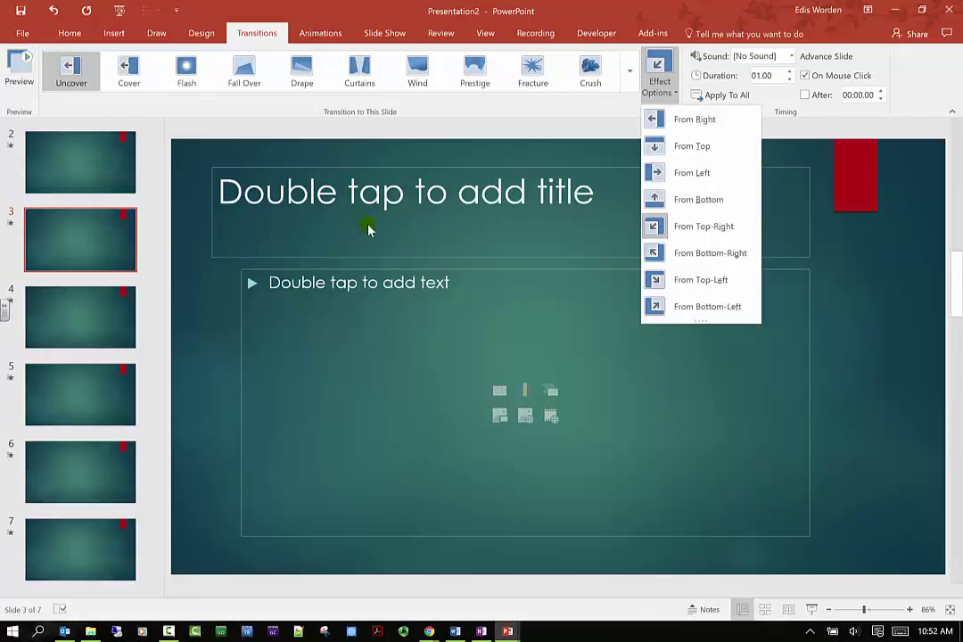
left_click(16, 66)
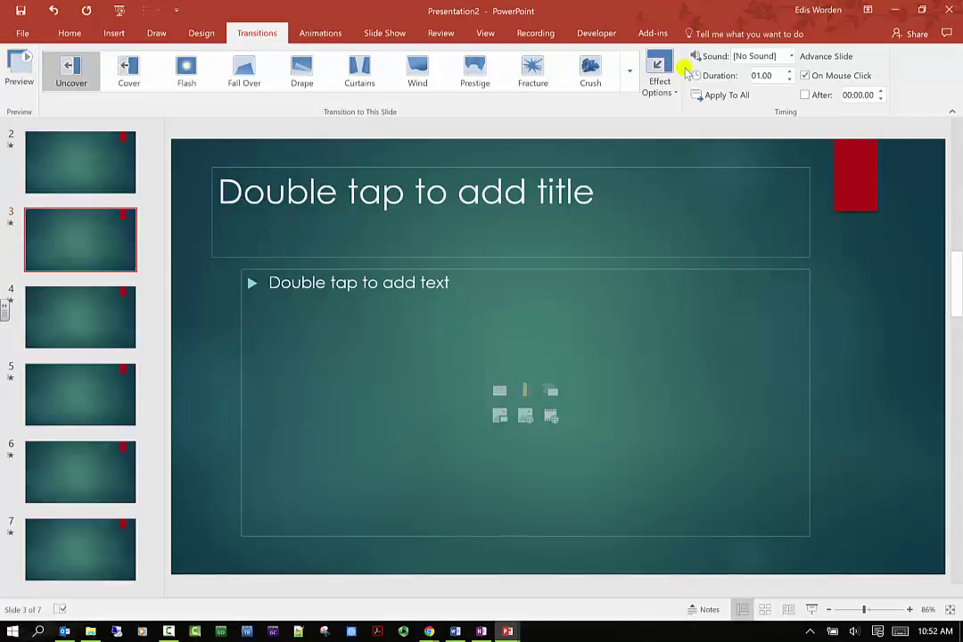
left_click(661, 84)
Step: Preview Explosion and Typewriter as slide 3's transition sound, then settle on Drum Roll
left_click(676, 90)
left_click(791, 56)
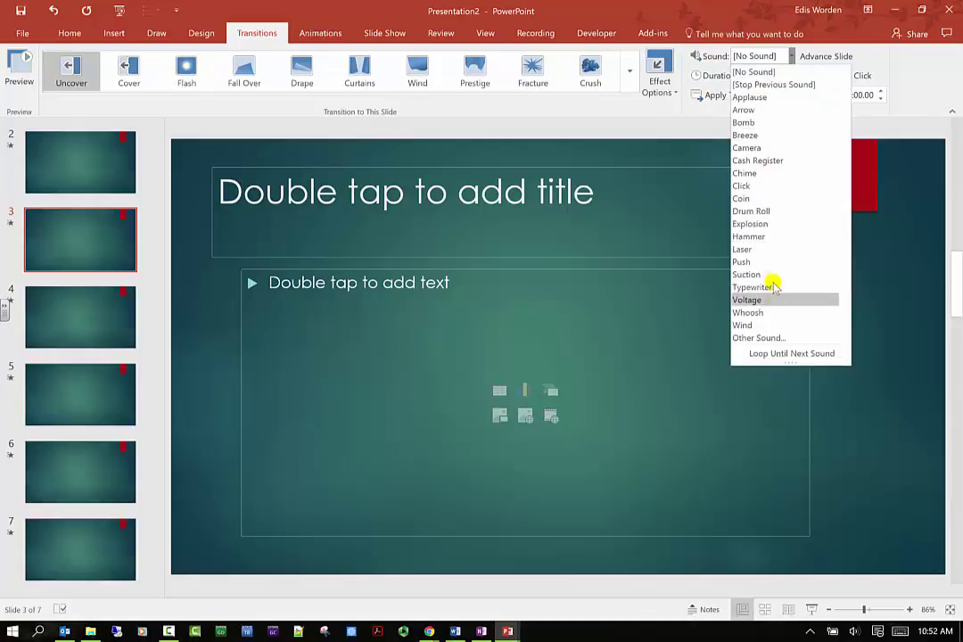
left_click(767, 227)
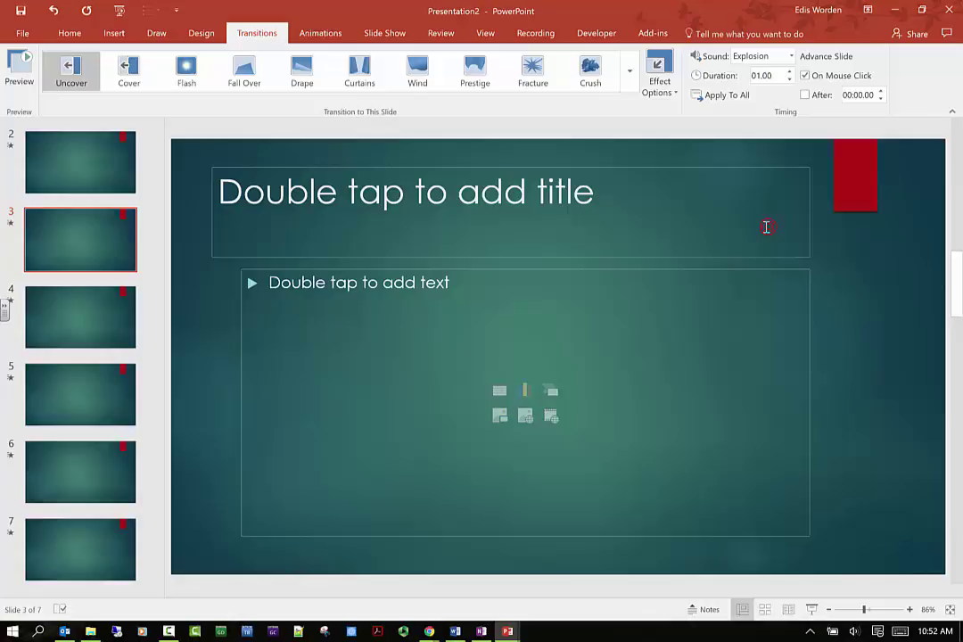
left_click(18, 70)
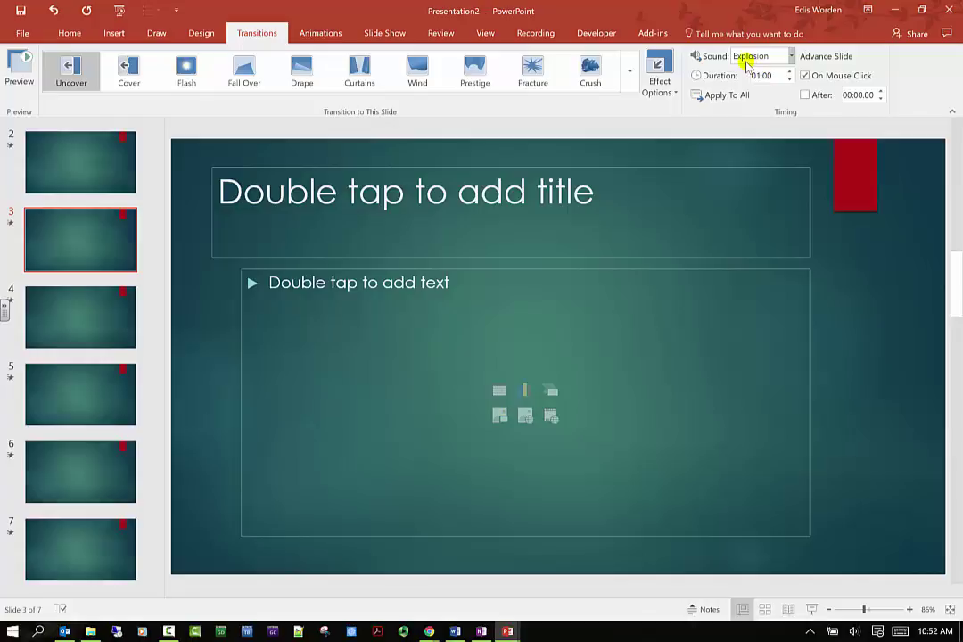
left_click(790, 56)
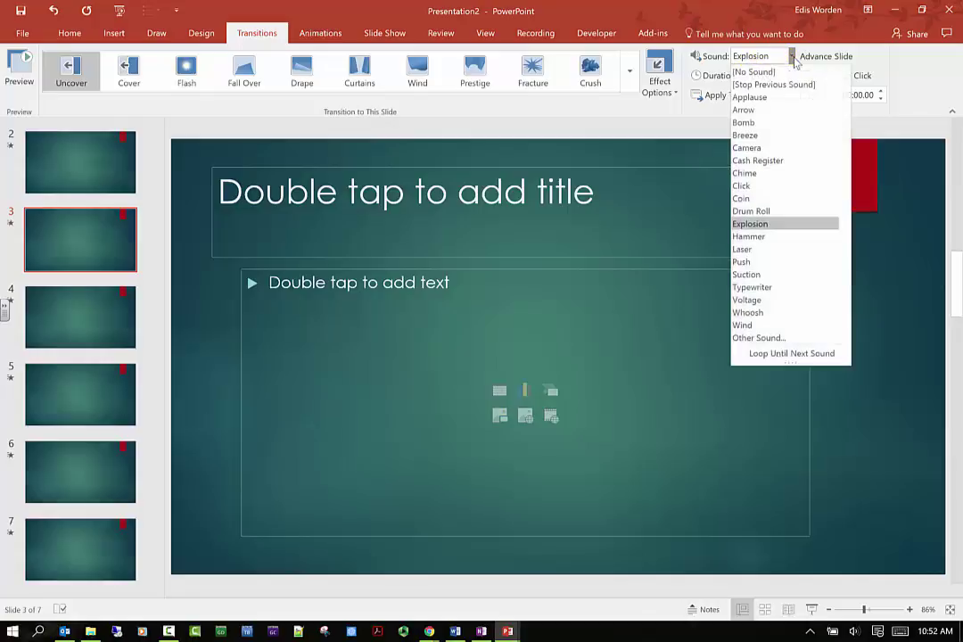
left_click(772, 287)
left_click(18, 73)
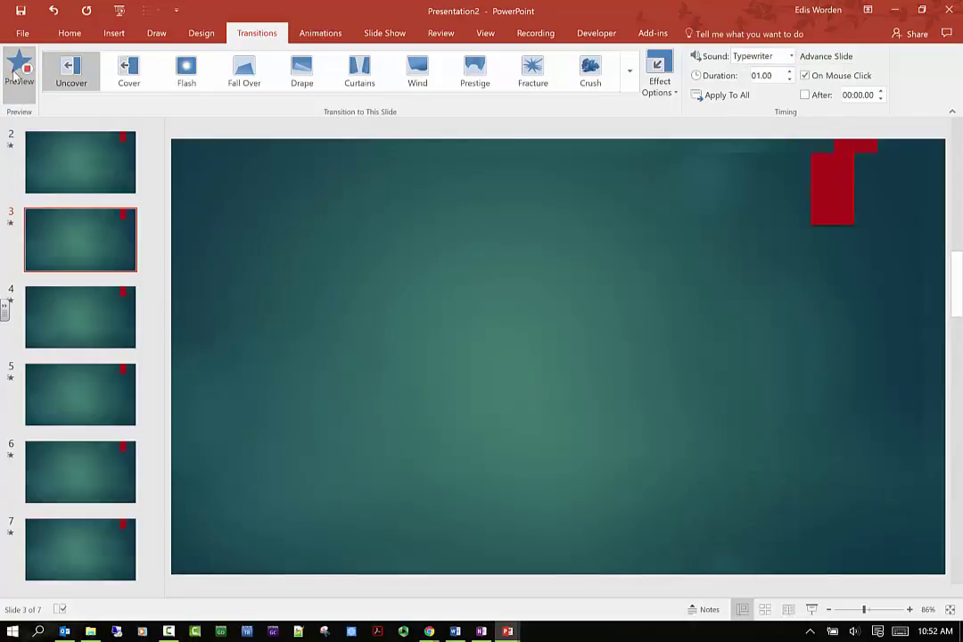
left_click(791, 55)
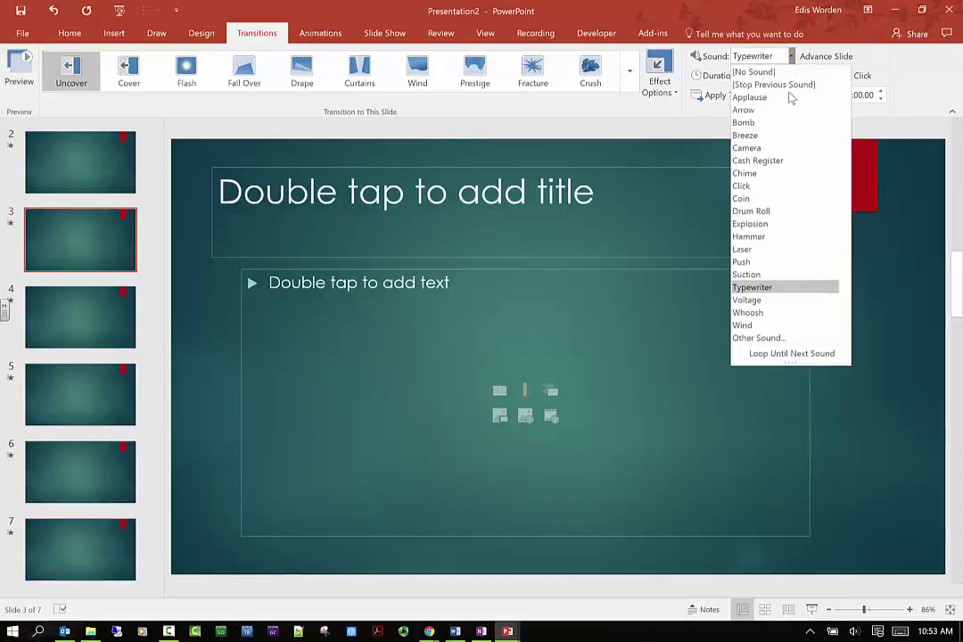
left_click(808, 211)
left_click(18, 73)
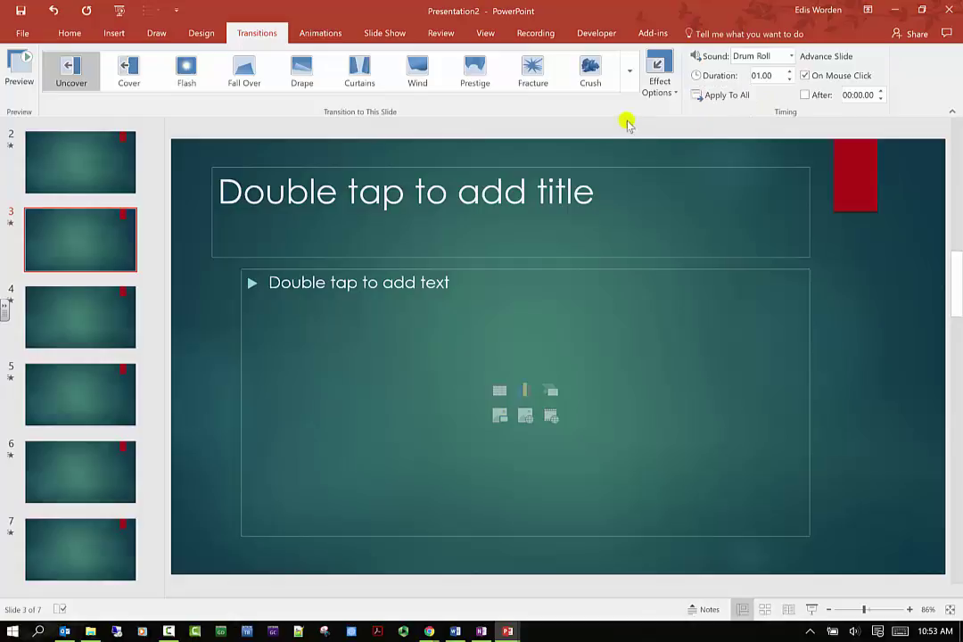
Step: Title slide 6 'slide 6'
left_click(113, 408)
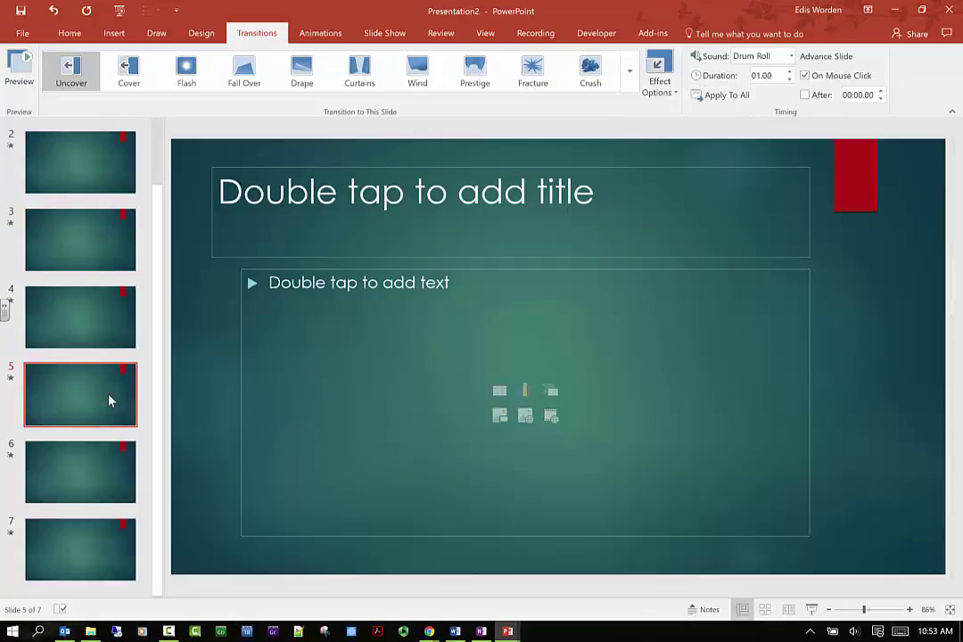
left_click(88, 451)
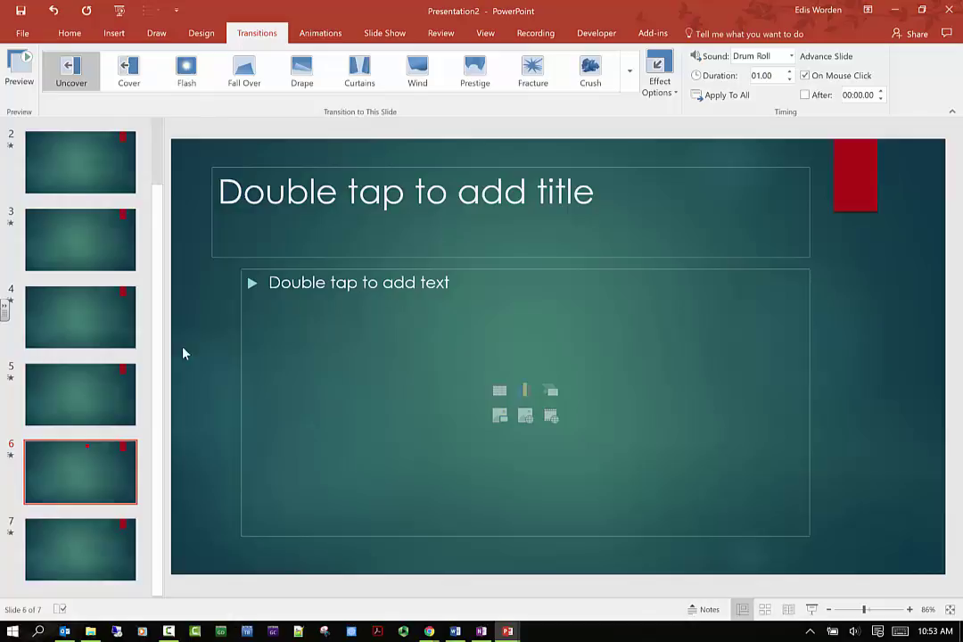
left_click(586, 195)
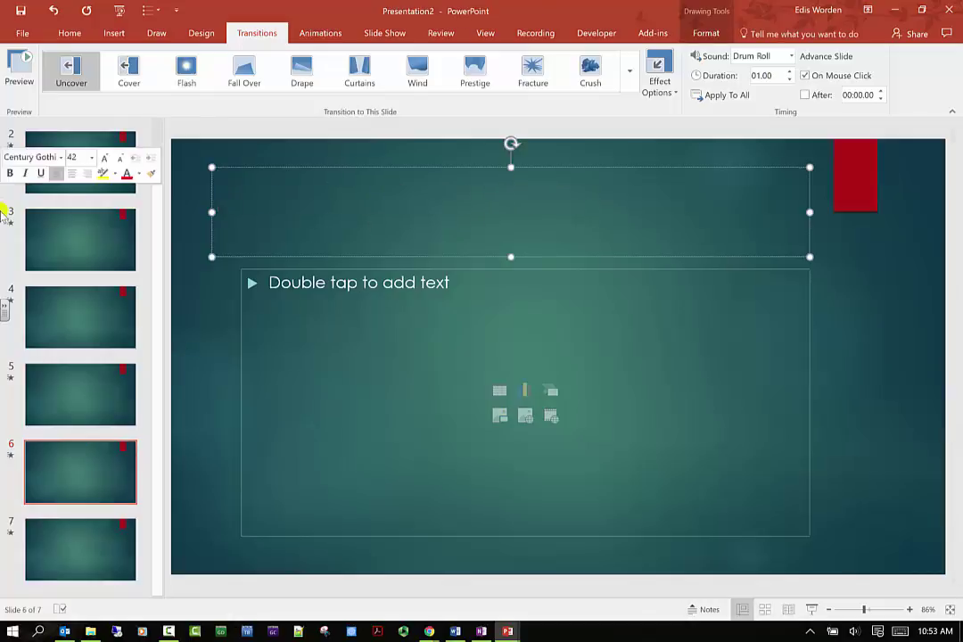
type("slide 6")
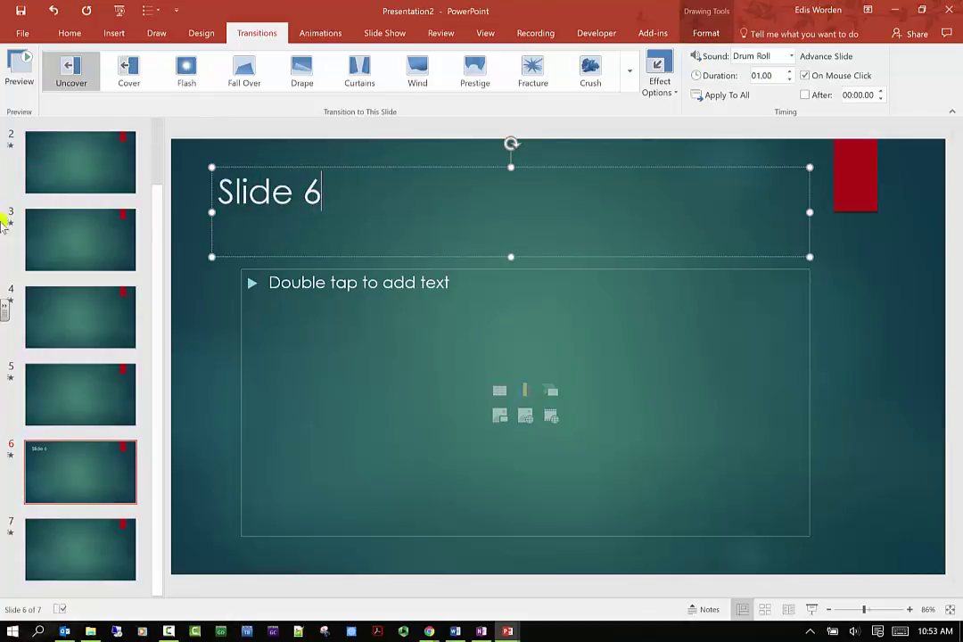
Step: Title slide 5 'slide 5' and preview its transition
left_click(94, 395)
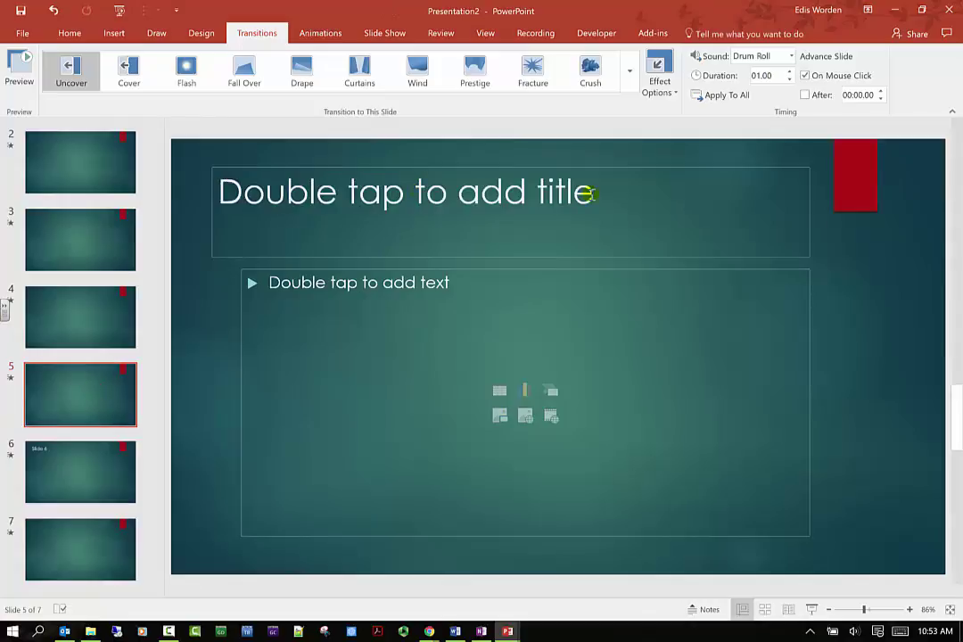
left_click(585, 190)
type("slide 6")
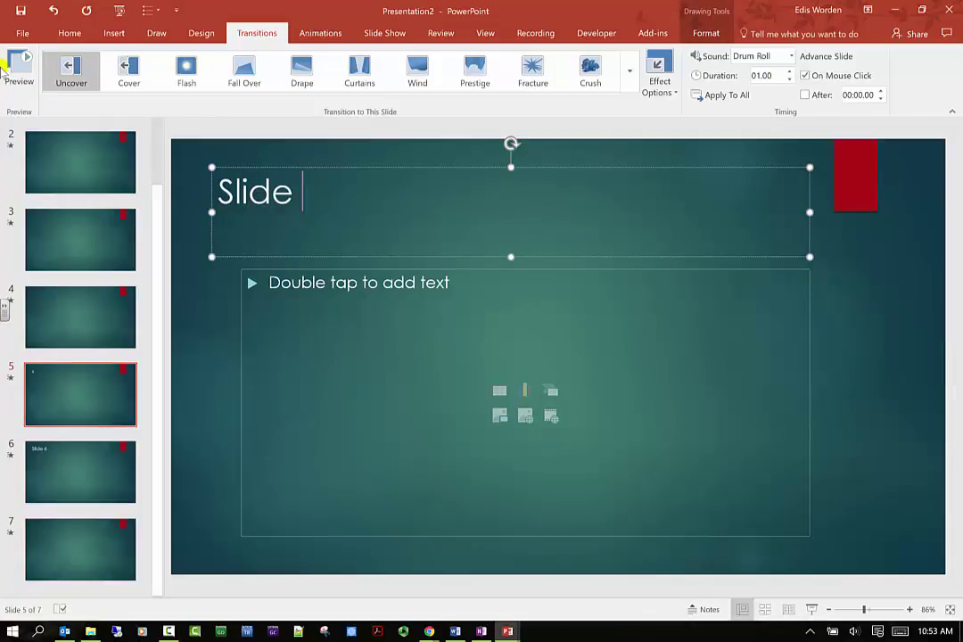
key("BackSpace")
type("5")
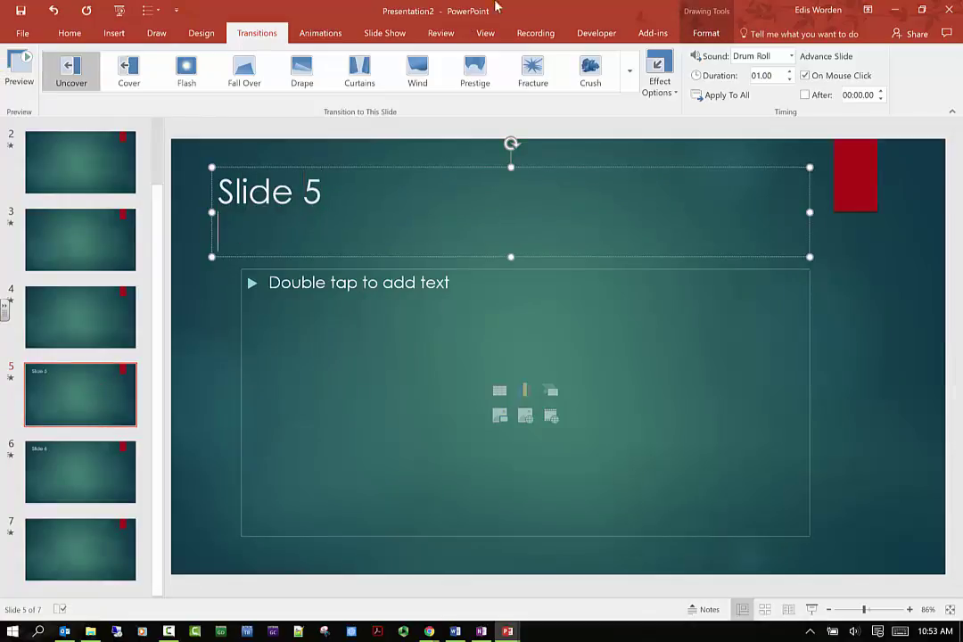
left_click(837, 323)
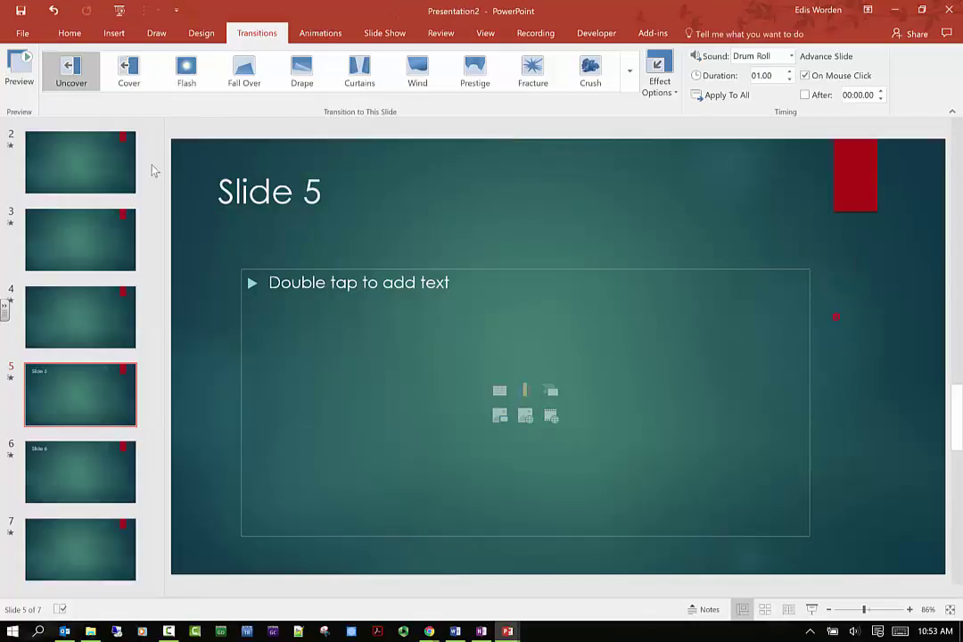
left_click(14, 71)
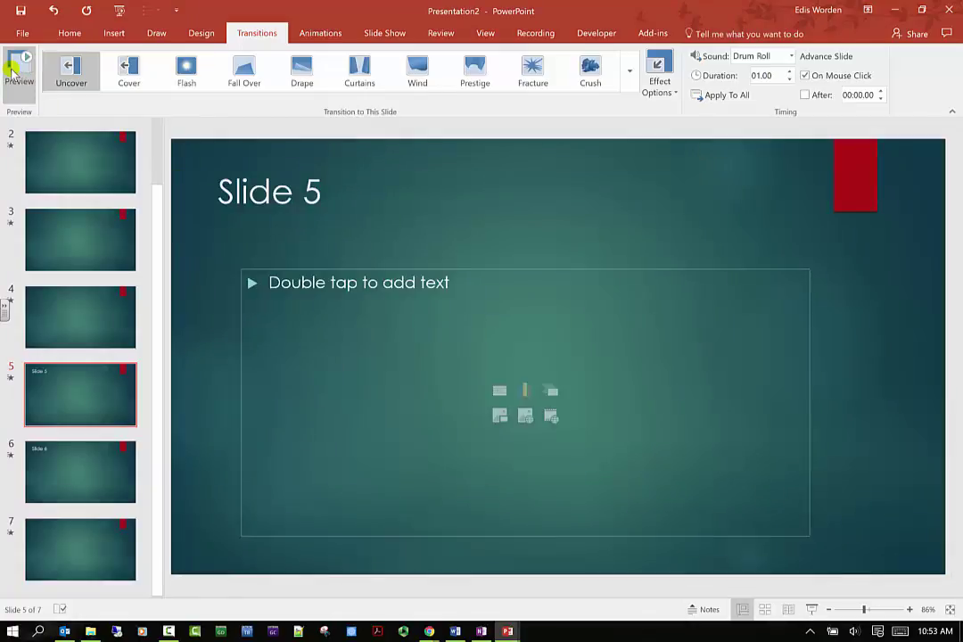
Step: Give slide 6's transition the Arrow sound and preview it
left_click(64, 464)
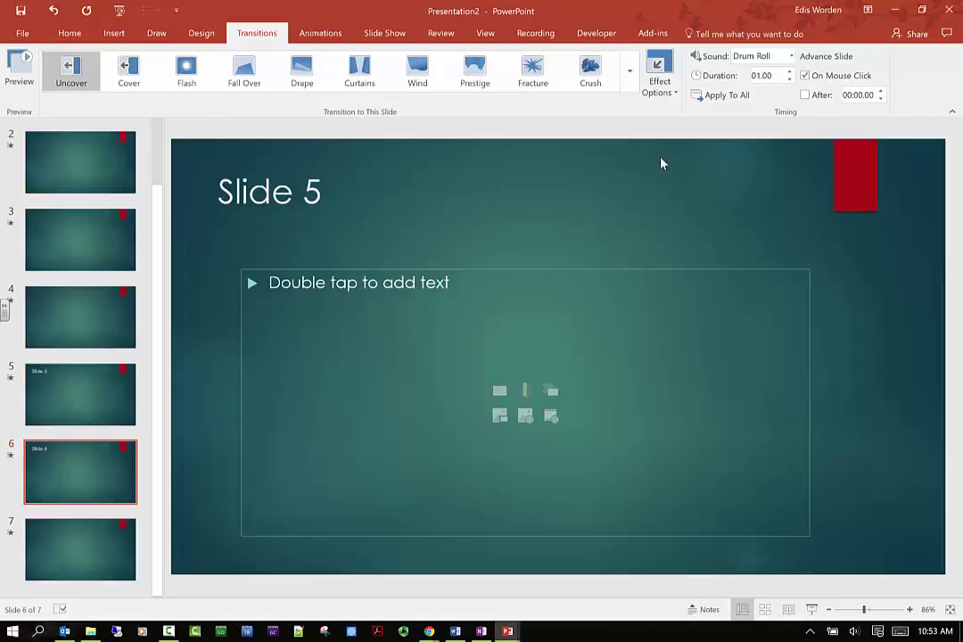
left_click(791, 57)
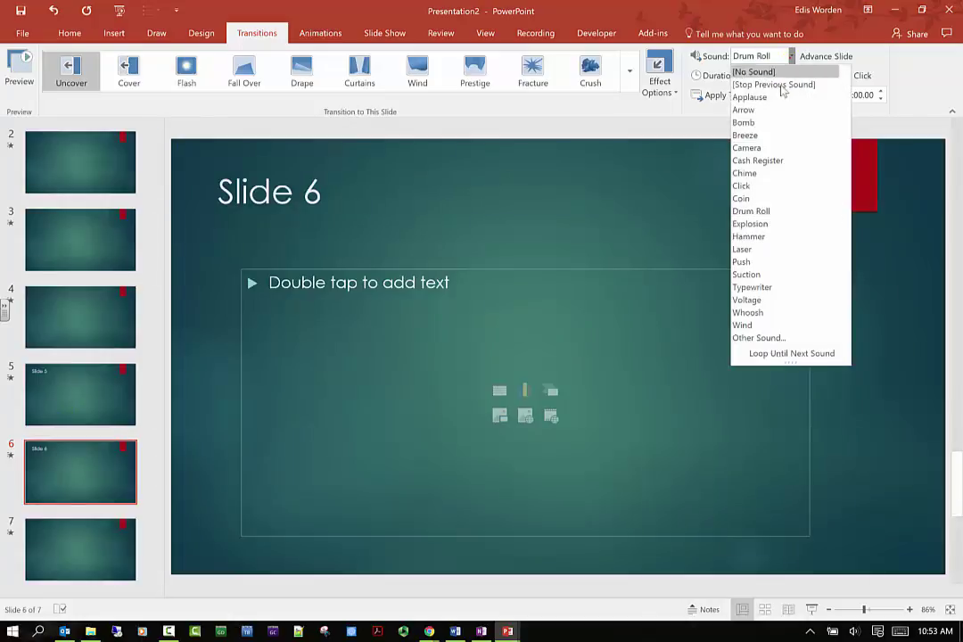
left_click(772, 111)
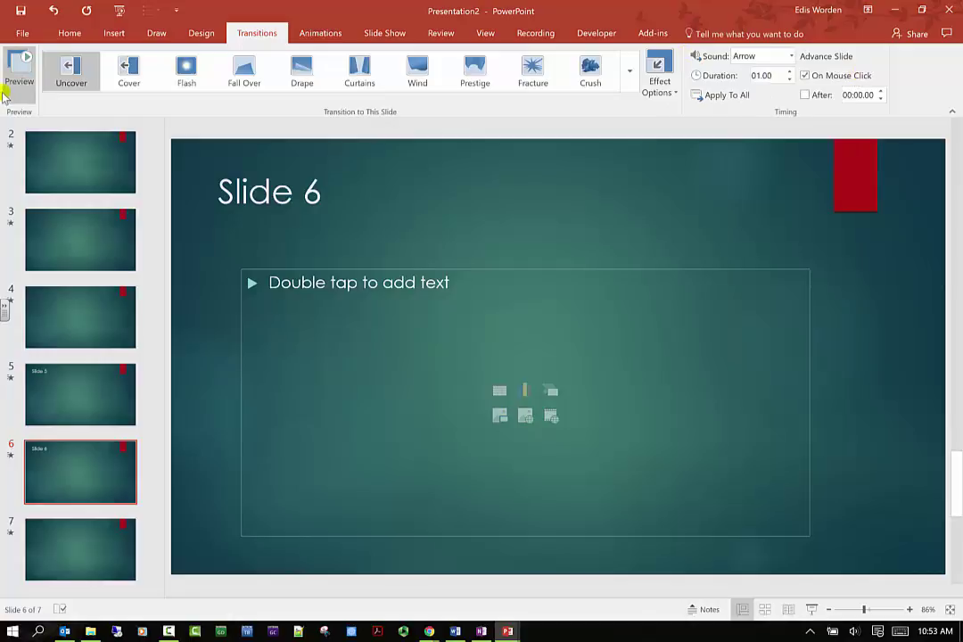
left_click(18, 70)
Step: Preview slide 5's Drum Roll transition and slide 6's Arrow transition to compare them
left_click(78, 386)
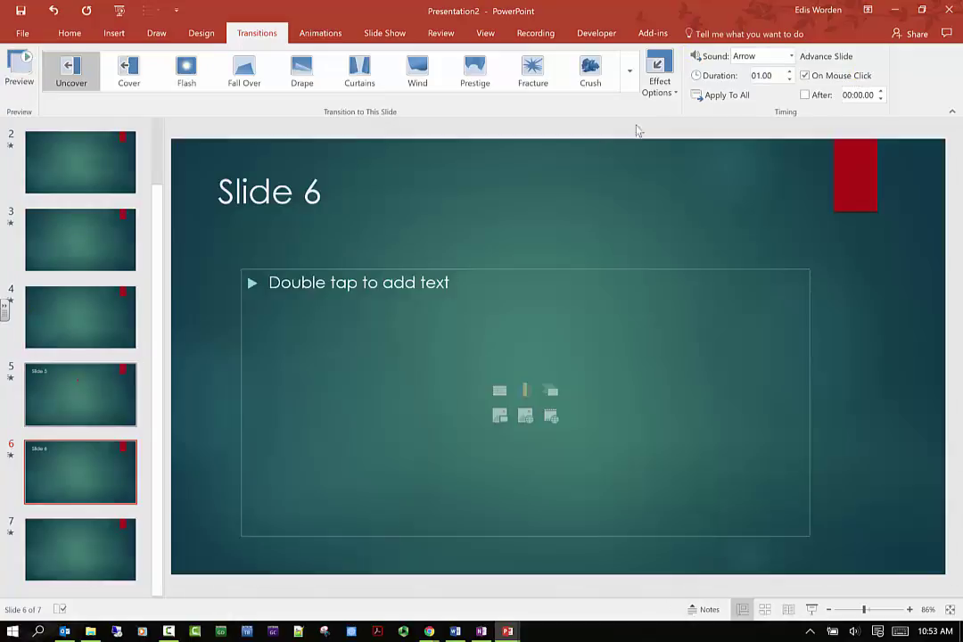
left_click(18, 79)
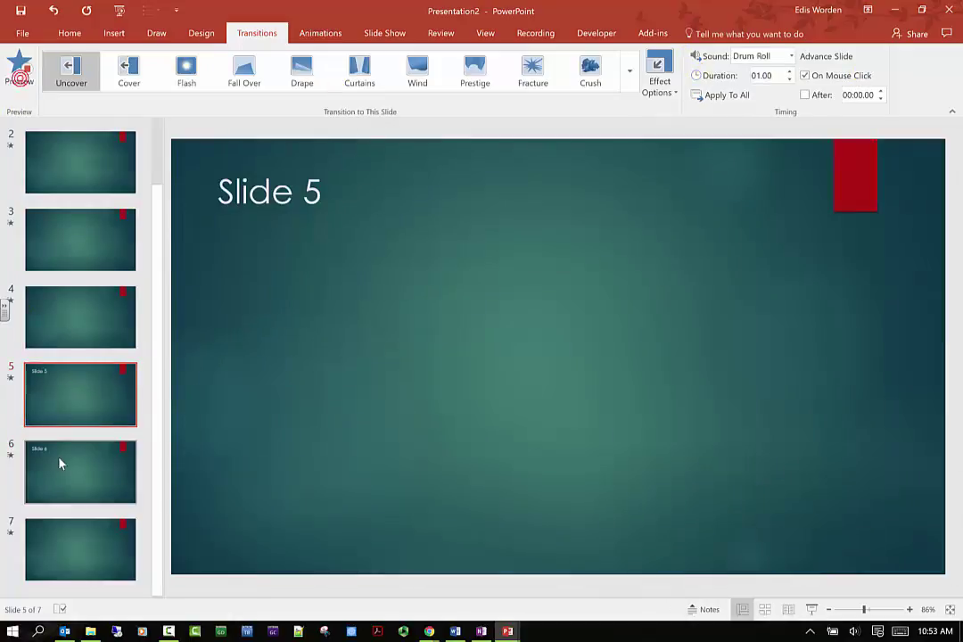
left_click(59, 461)
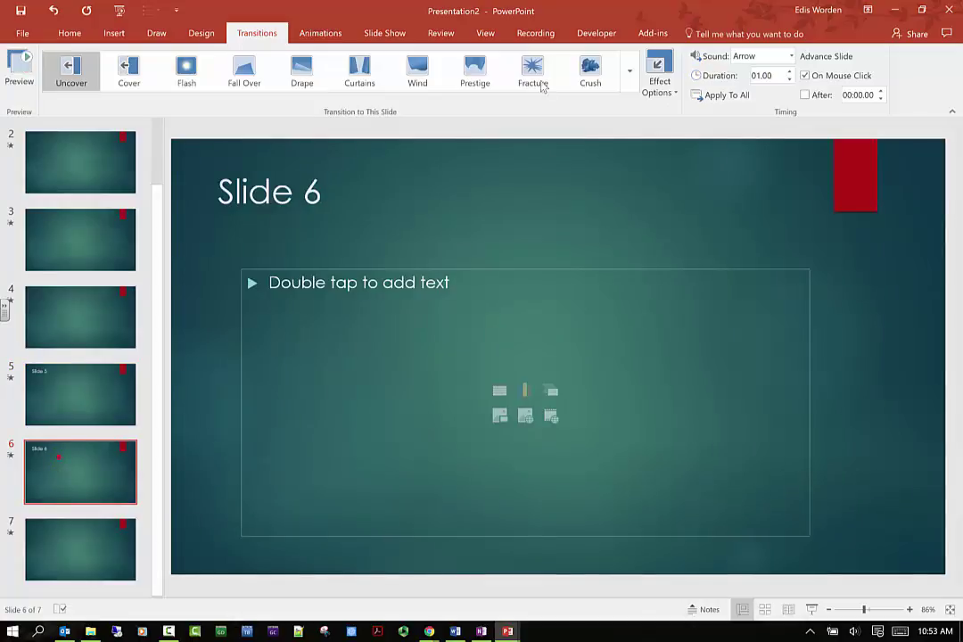
left_click(12, 61)
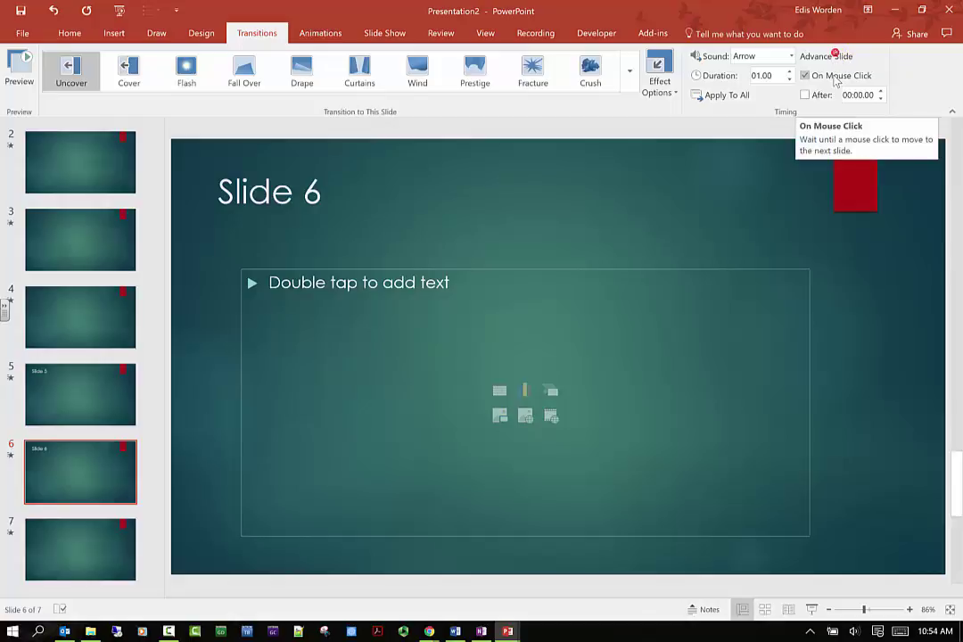
Step: Switch slide 6 from On Mouse Click to advancing automatically after 00:04.00
left_click(817, 79)
left_click(820, 96)
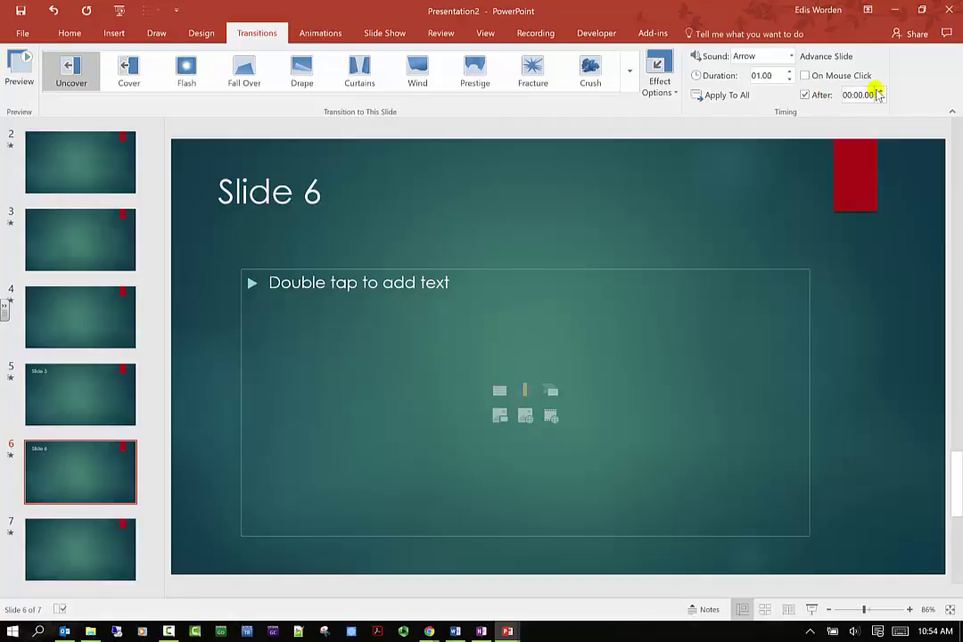
left_click(880, 91)
left_click(881, 91)
left_click(880, 91)
left_click(880, 91)
left_click(881, 94)
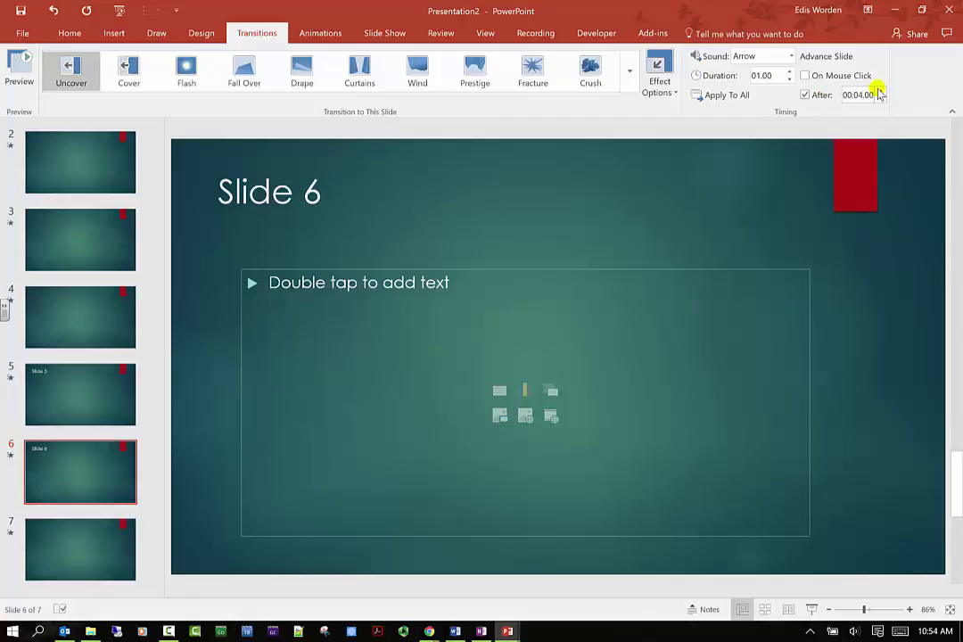